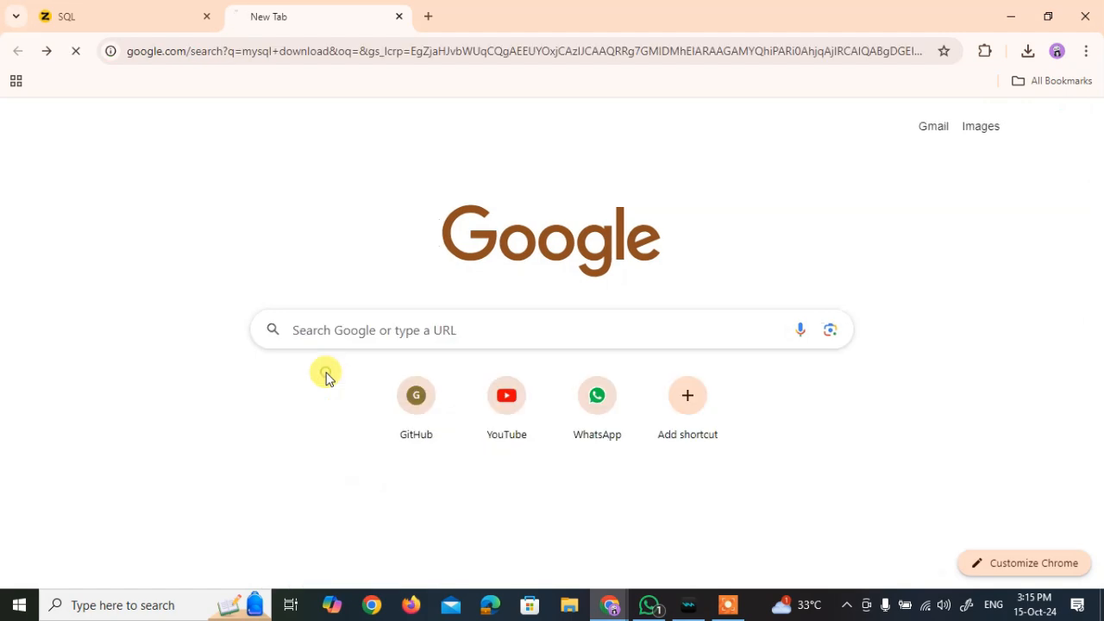
# - Download the 306.4M Windows MSI of MySQL Installer 8.0.40 from the MySQL Community Downloads site without signing in
pyautogui.click(196, 354)
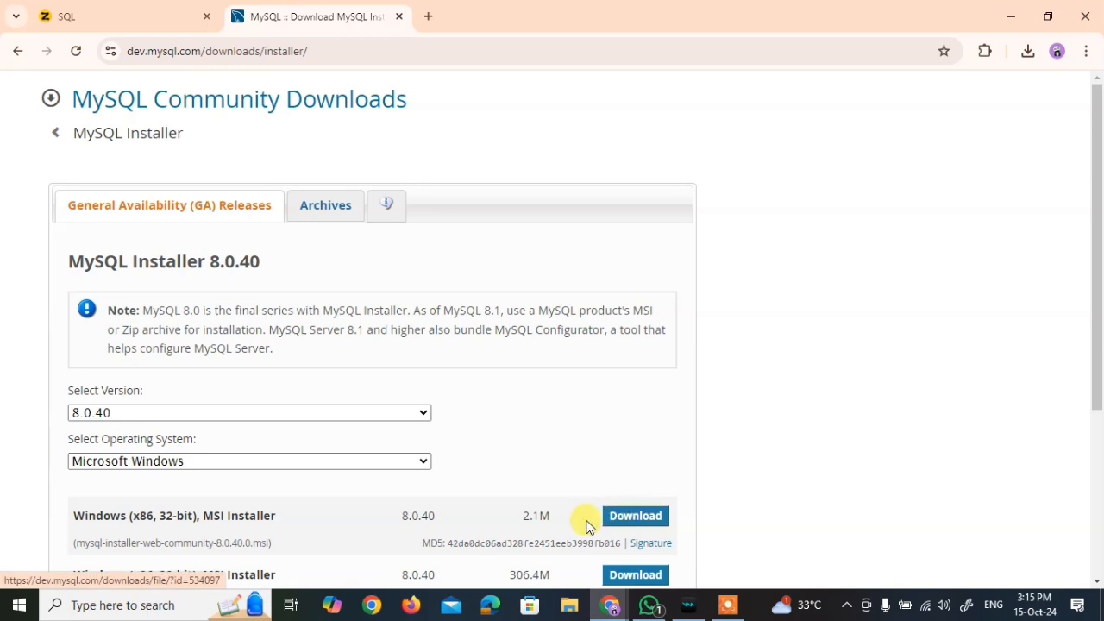
pyautogui.scroll(-1, 378, 404)
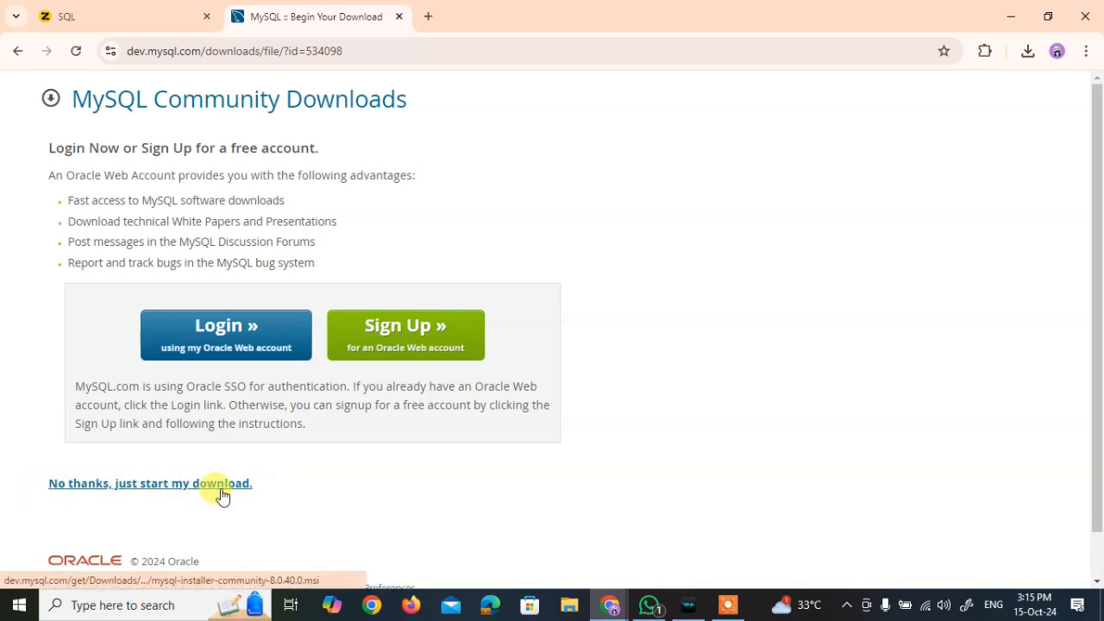
pyautogui.click(144, 485)
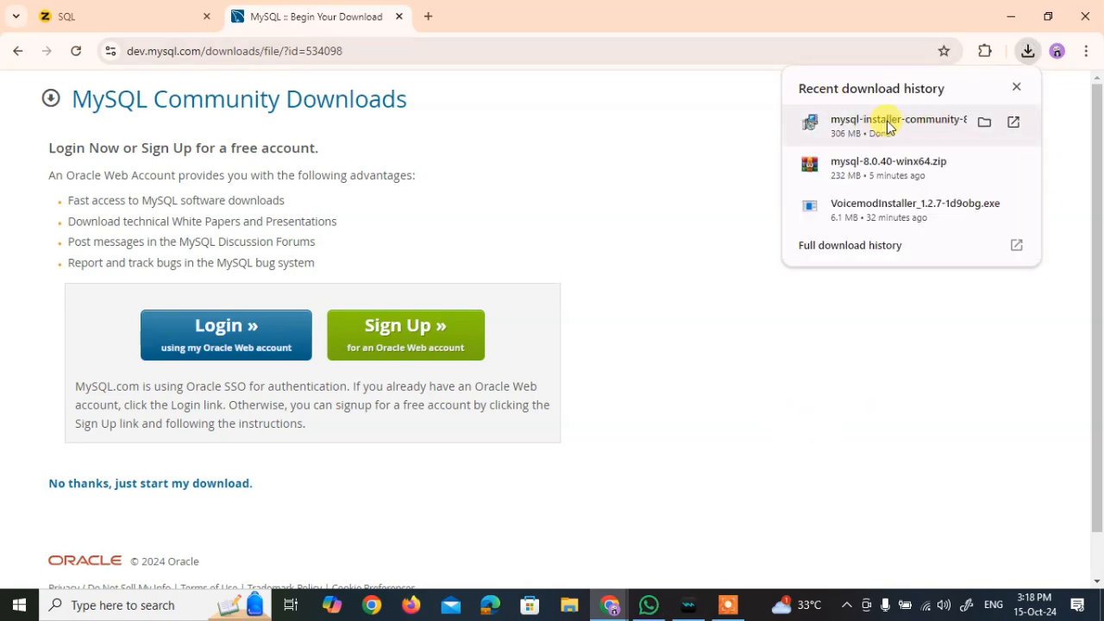
# - Run the downloaded mysql-installer-community-8.0.40.0 package from its folder and minimize the folder window
pyautogui.click(984, 121)
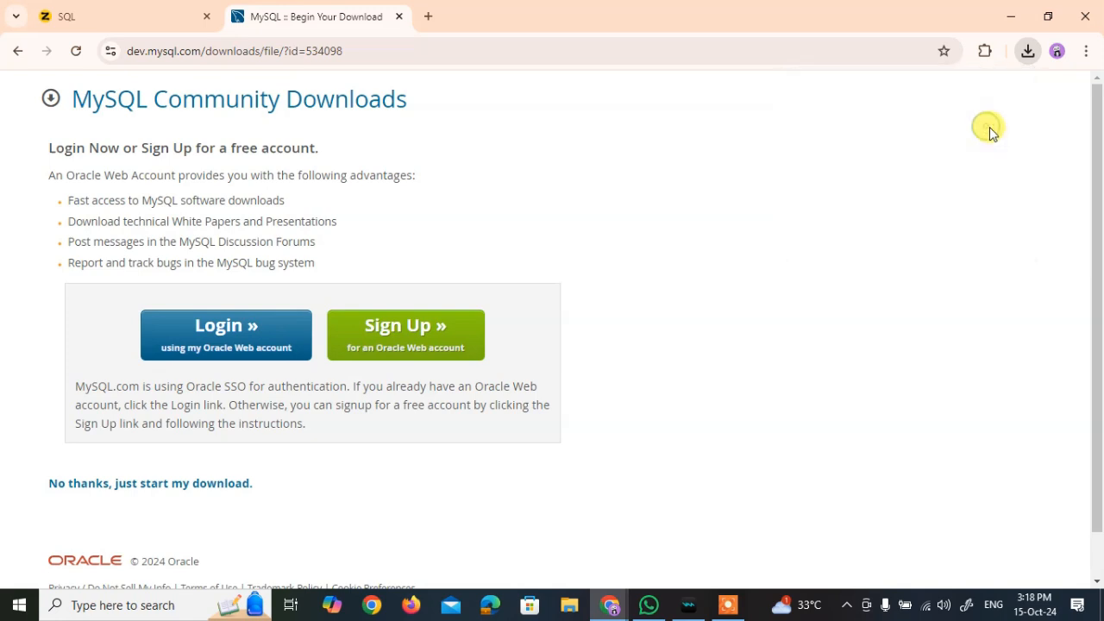
pyautogui.click(191, 170)
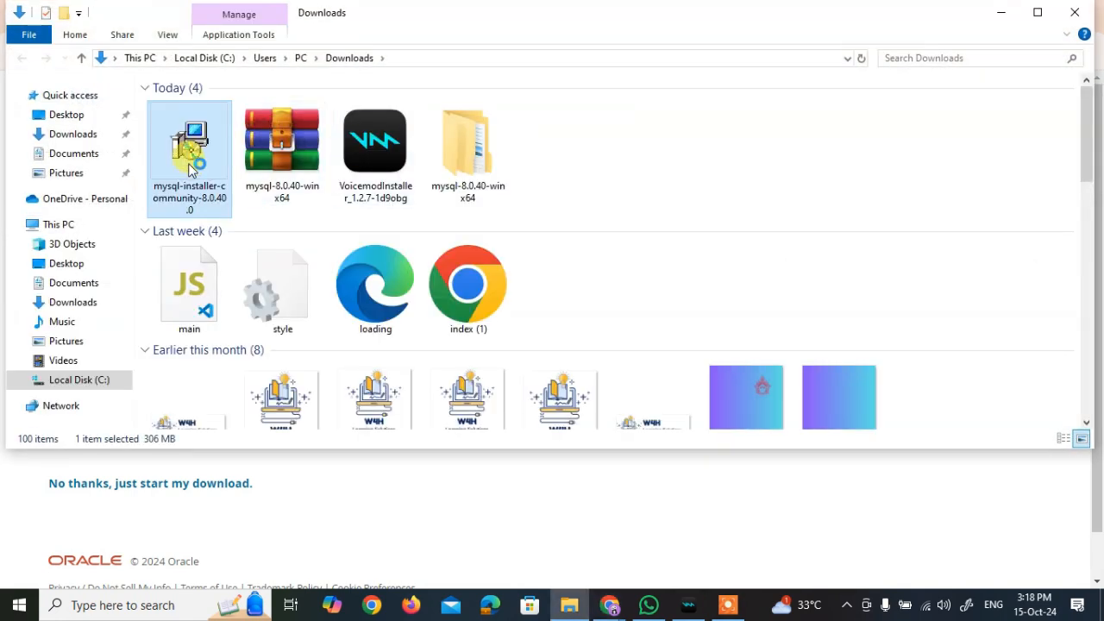
pyautogui.doubleClick(191, 170)
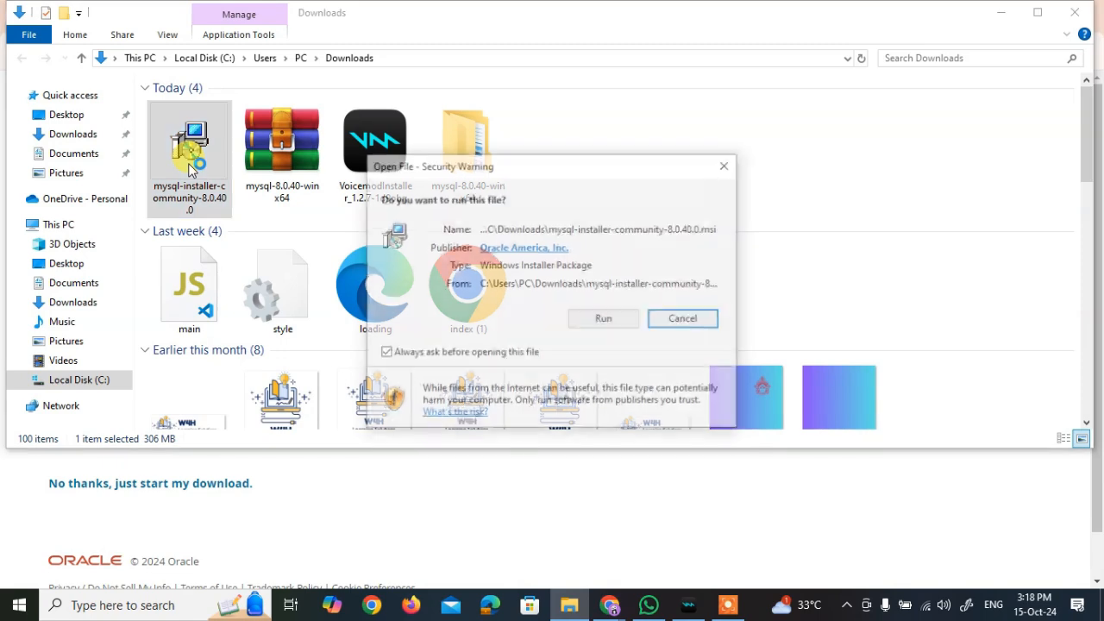
pyautogui.click(614, 321)
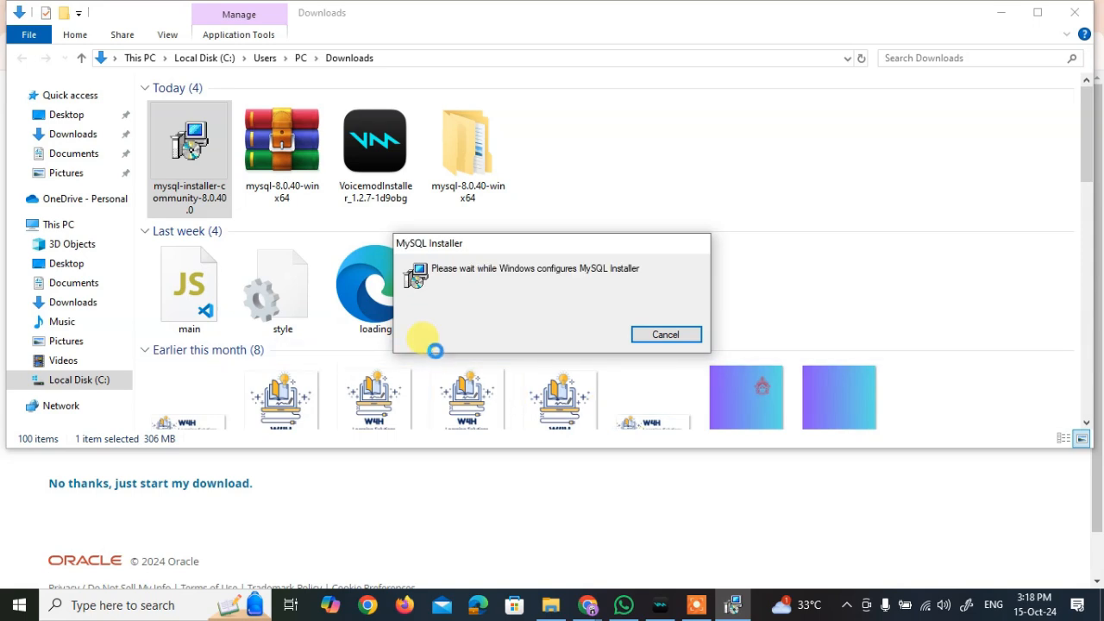
pyautogui.click(1002, 14)
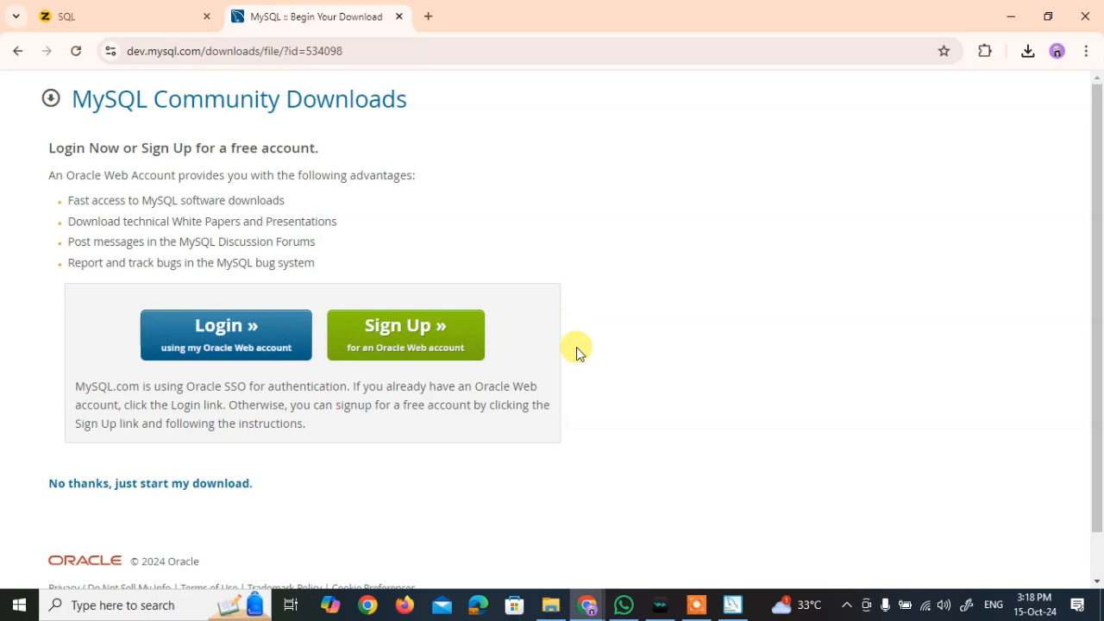
# - Bring up the MySQL Installer and choose the Full setup type
pyautogui.click(733, 606)
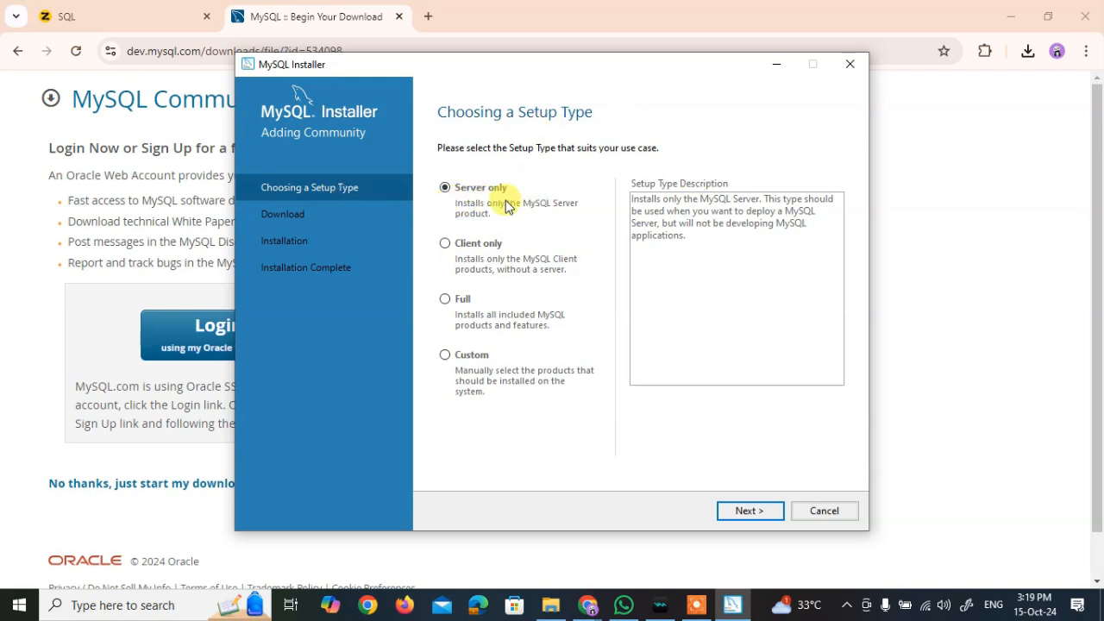
pyautogui.click(456, 300)
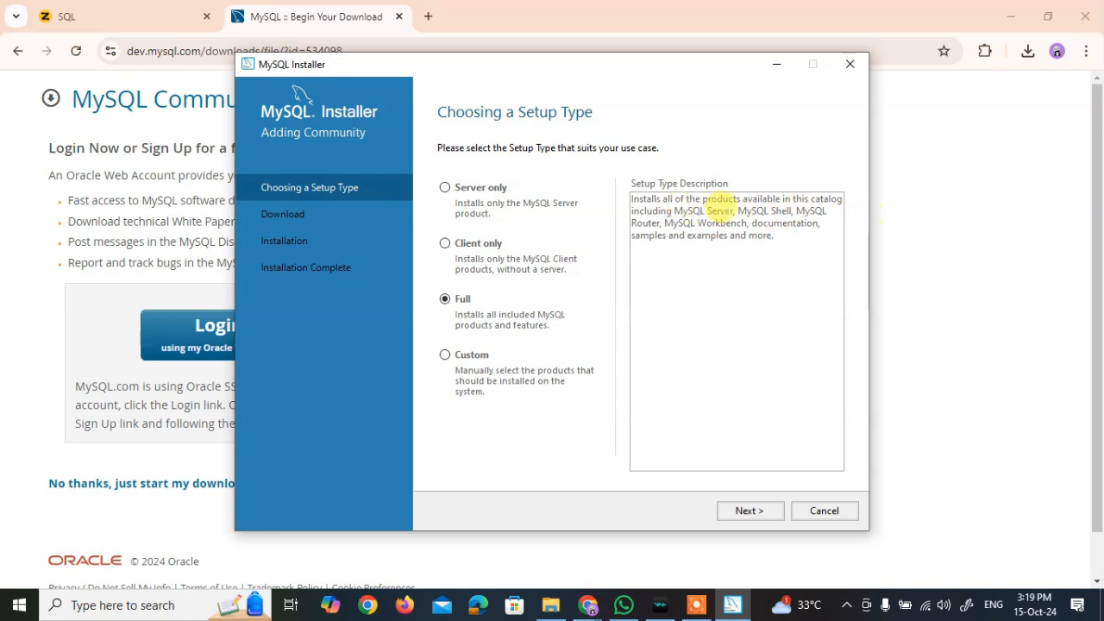
pyautogui.click(750, 512)
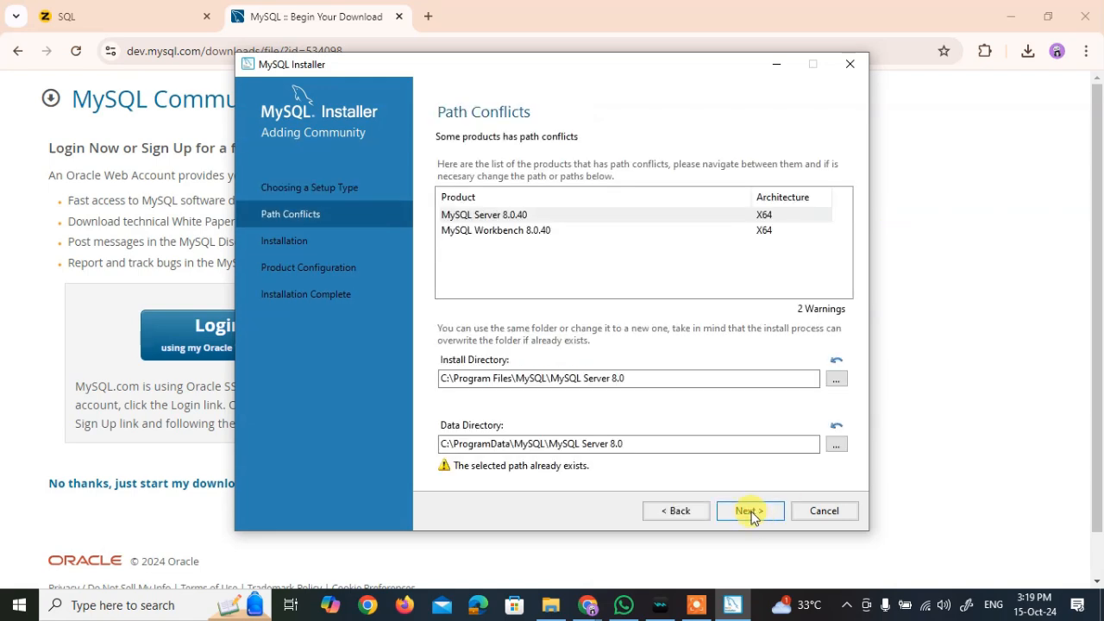
# - Accept the existing MySQL Server install and data paths despite the conflicts, and install all listed products
pyautogui.click(461, 215)
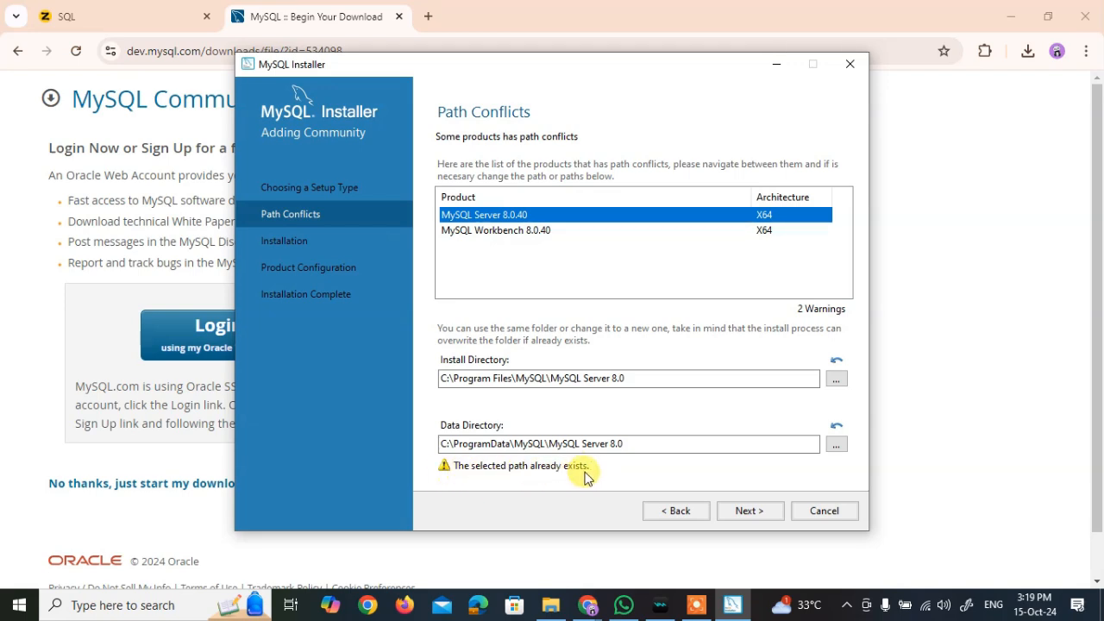
pyautogui.click(750, 515)
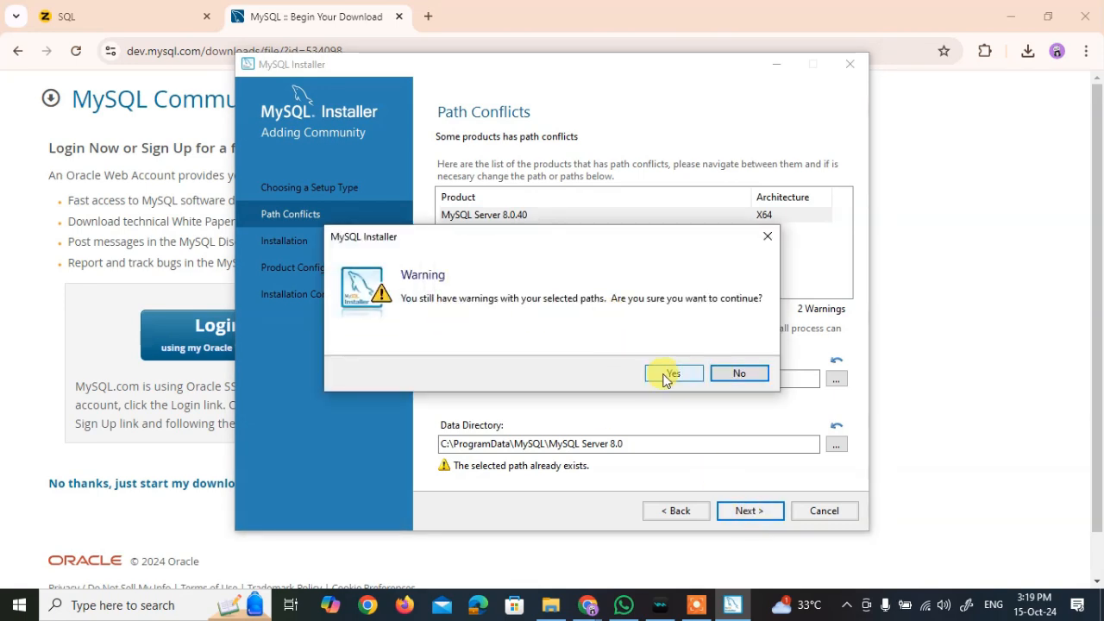
pyautogui.click(668, 376)
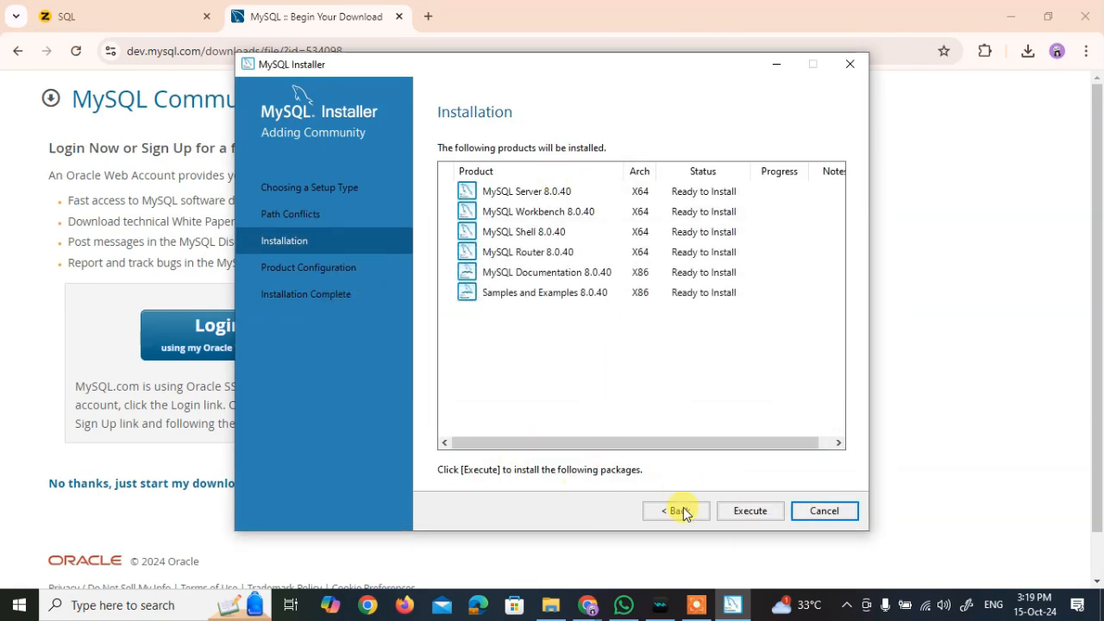
pyautogui.click(749, 511)
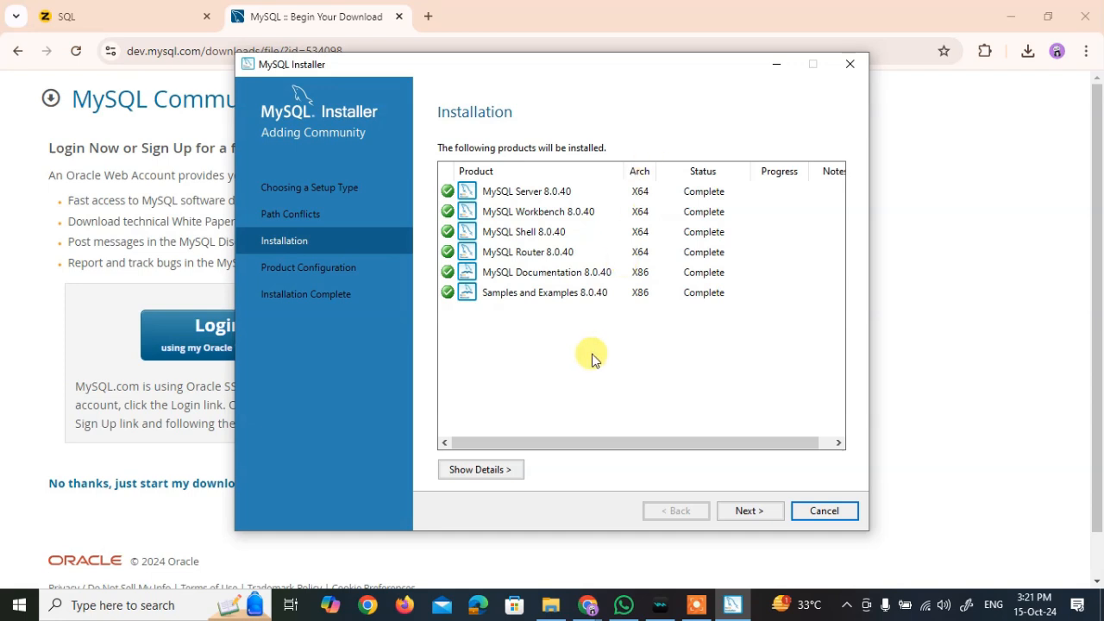
# - Keep the Development Computer type with TCP/IP port 3306 and strong password encryption in the MySQL Server configuration
pyautogui.click(748, 511)
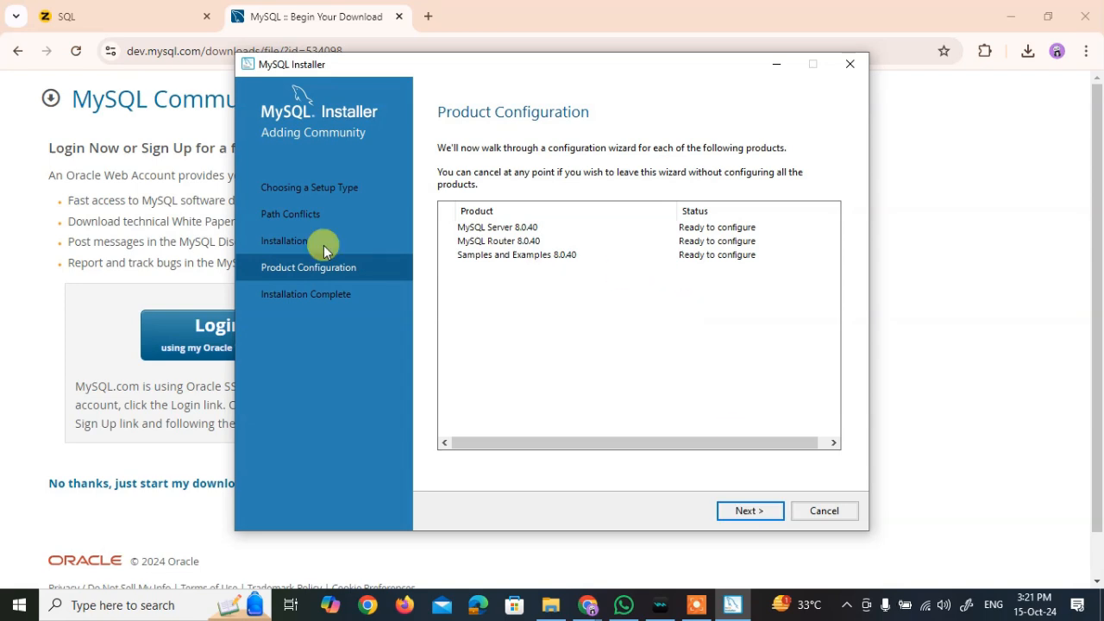
pyautogui.click(749, 511)
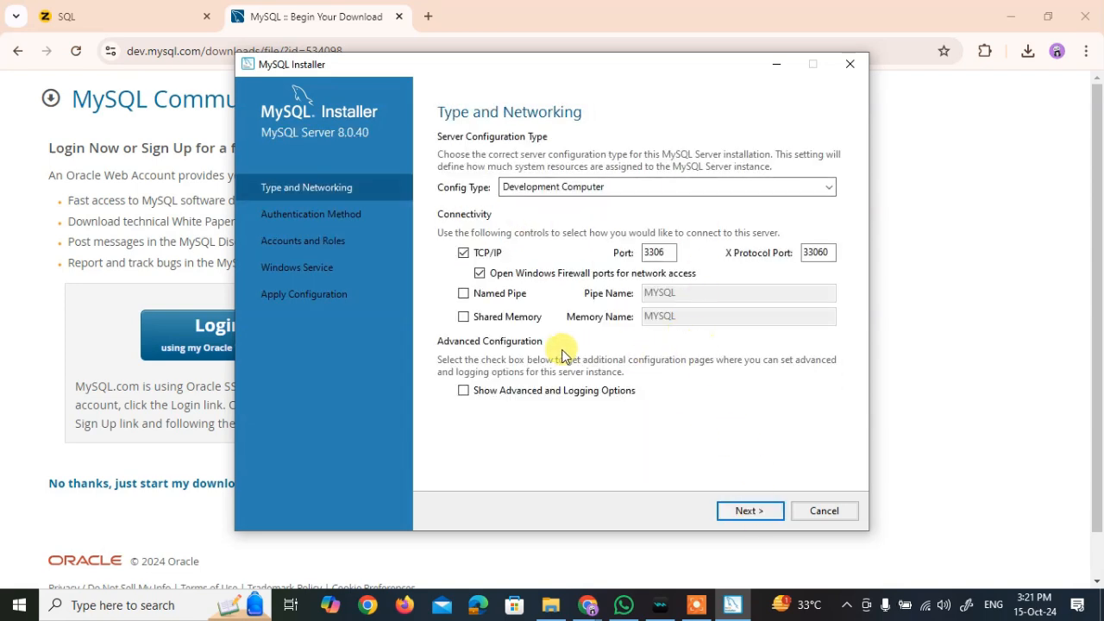
pyautogui.click(748, 511)
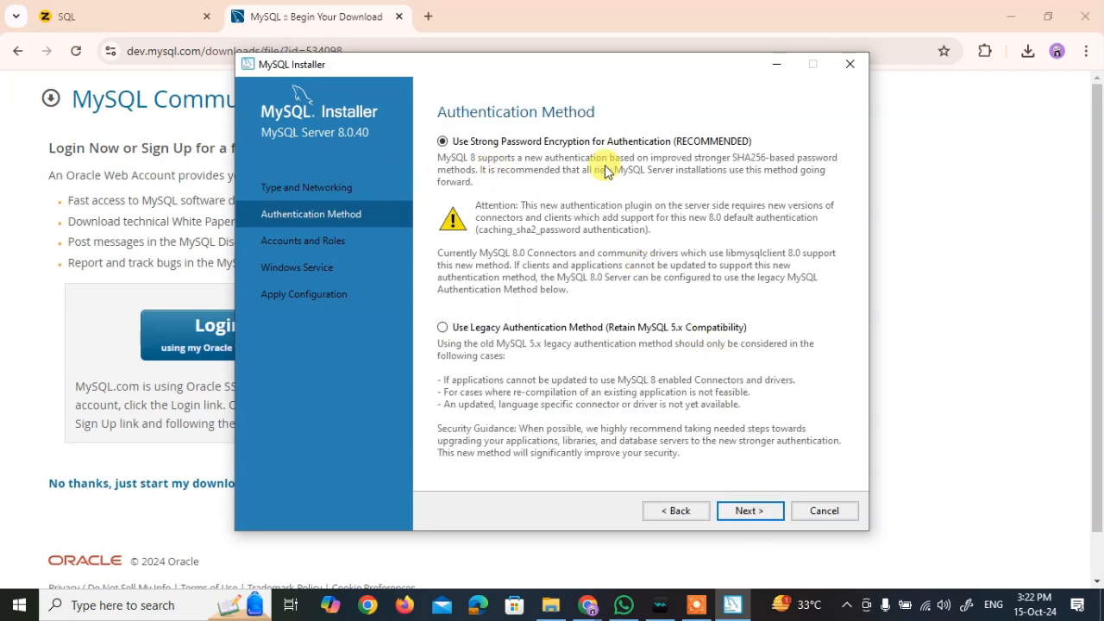
pyautogui.click(763, 511)
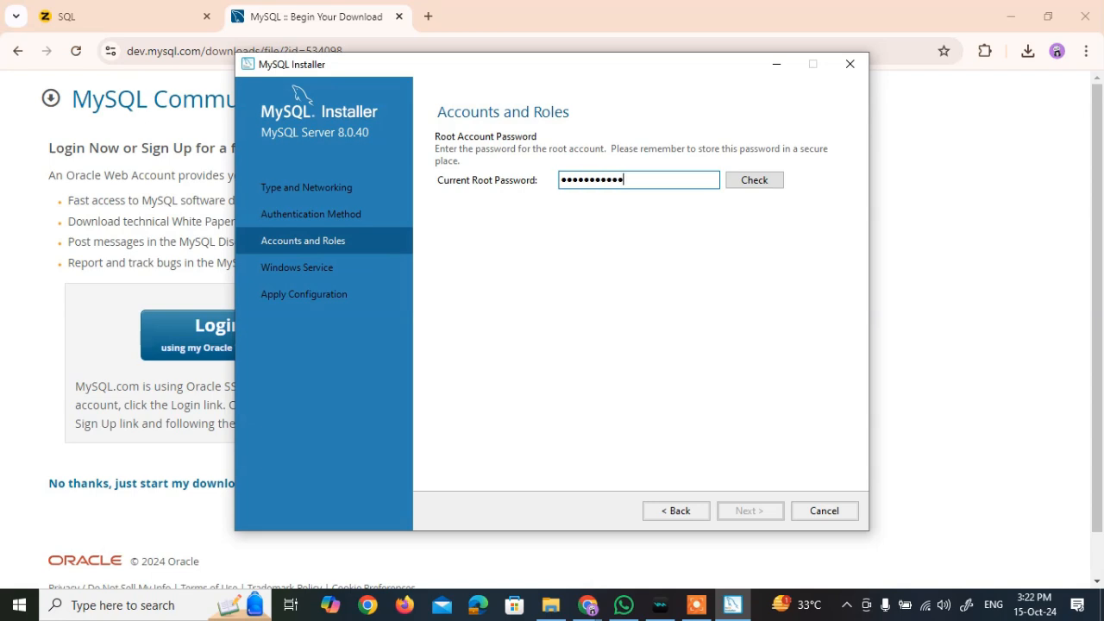
# - Enter the current root account password, check it and continue to the Windows service settings
pyautogui.click(766, 179)
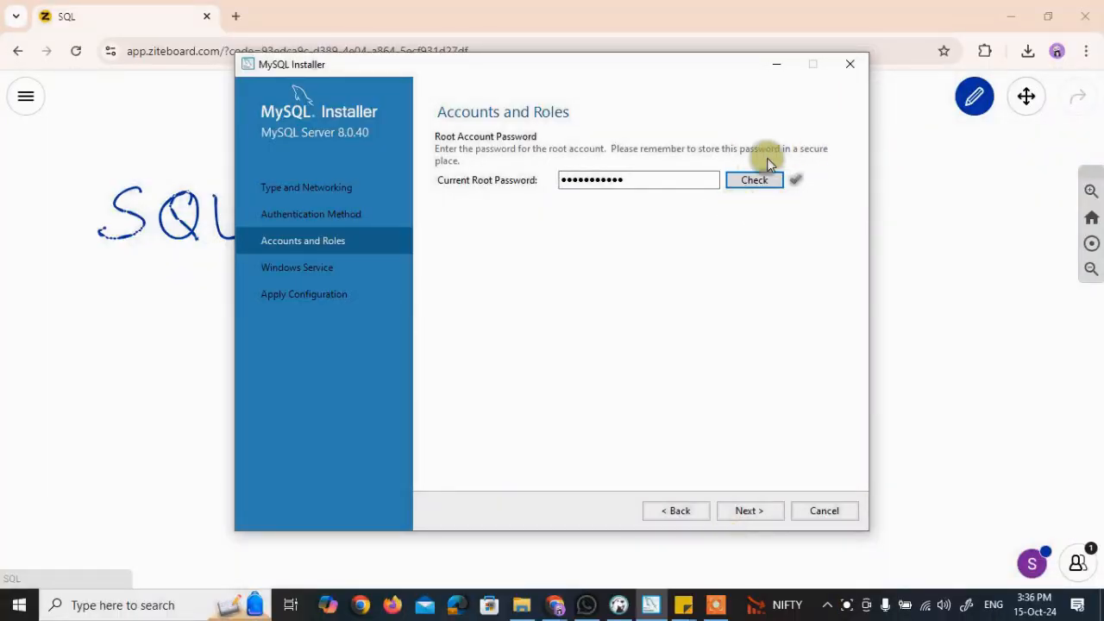
pyautogui.moveTo(795, 183)
pyautogui.click(748, 511)
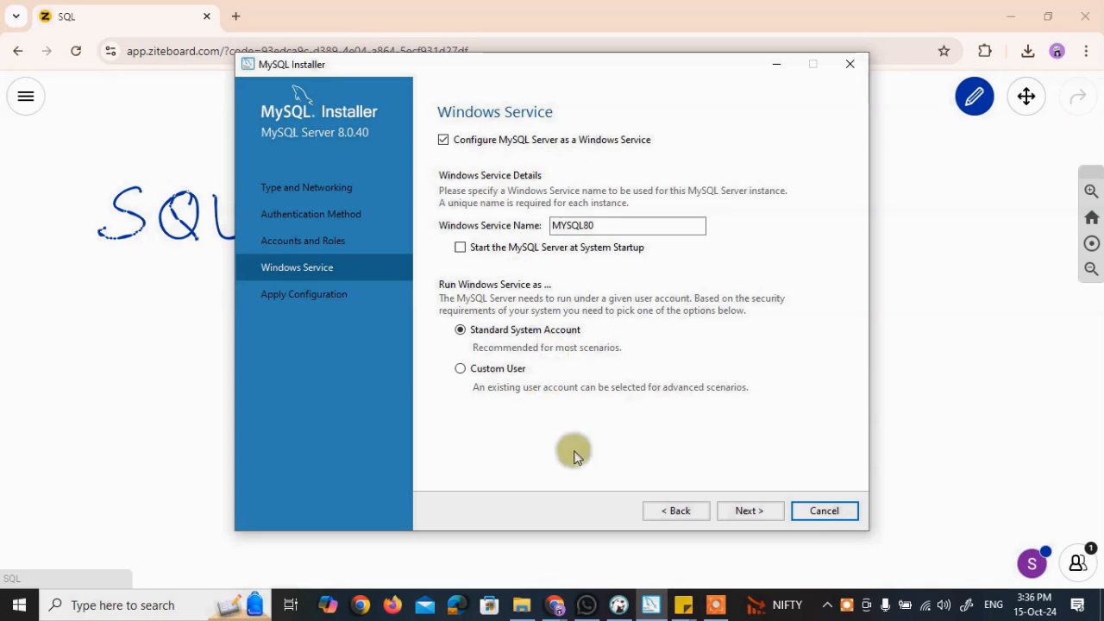
# - Keep the MYSQL80 service on the Standard System Account, apply the server configuration and close the installer
pyautogui.click(753, 515)
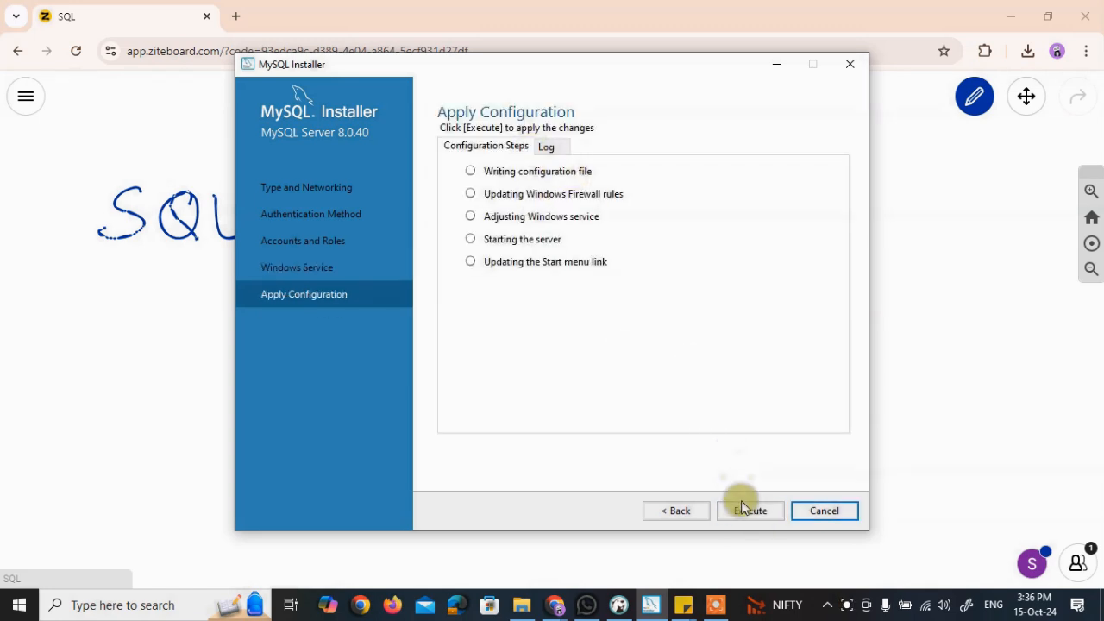
pyautogui.click(743, 510)
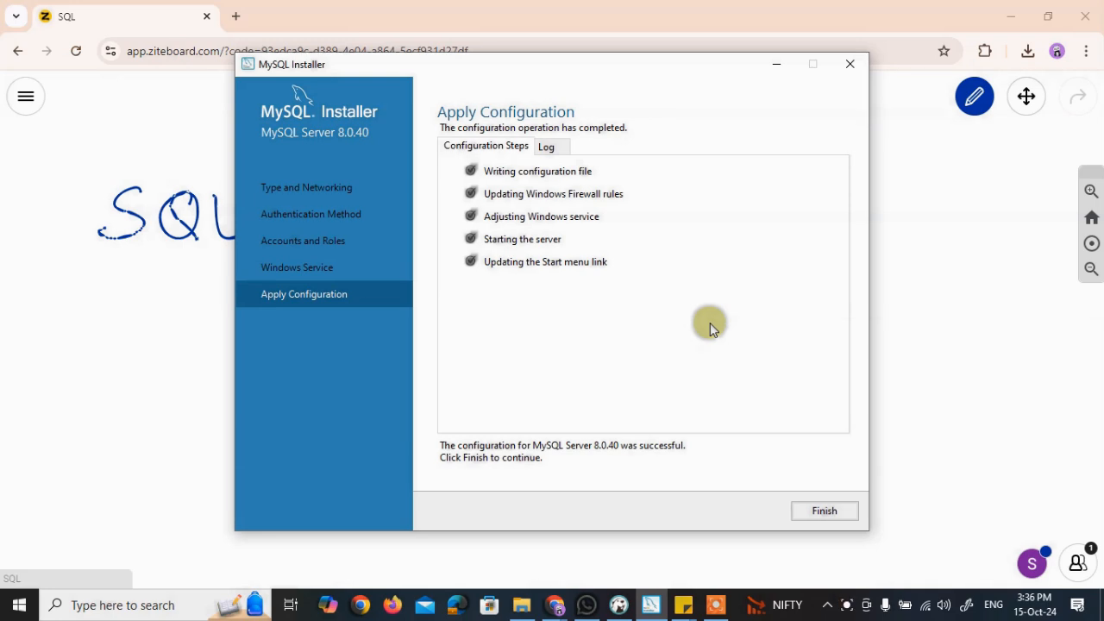
pyautogui.click(818, 509)
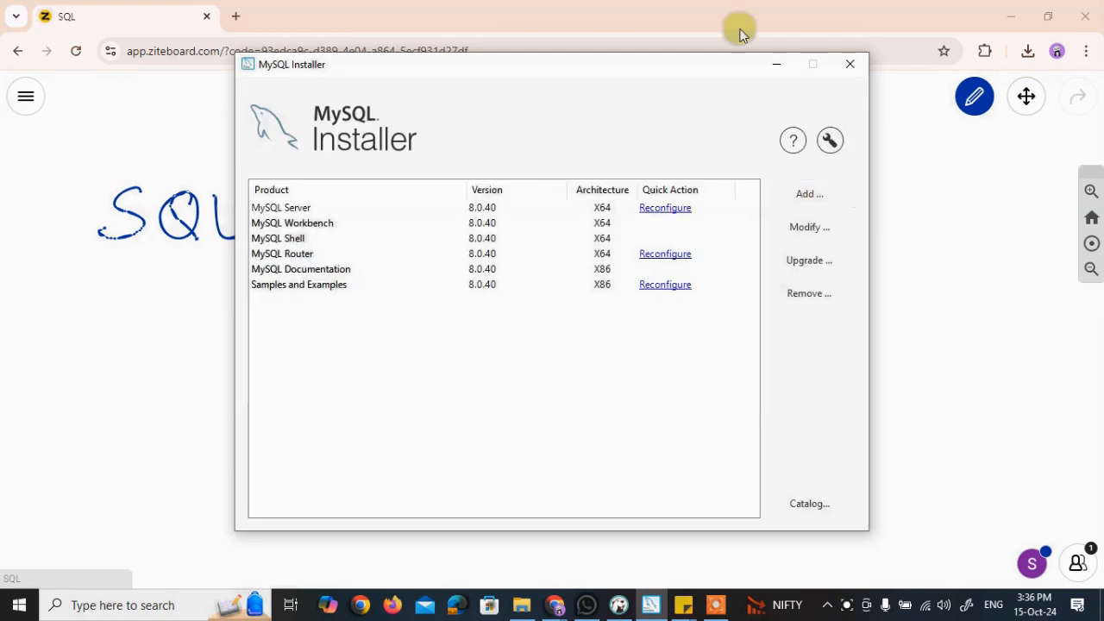
pyautogui.click(839, 72)
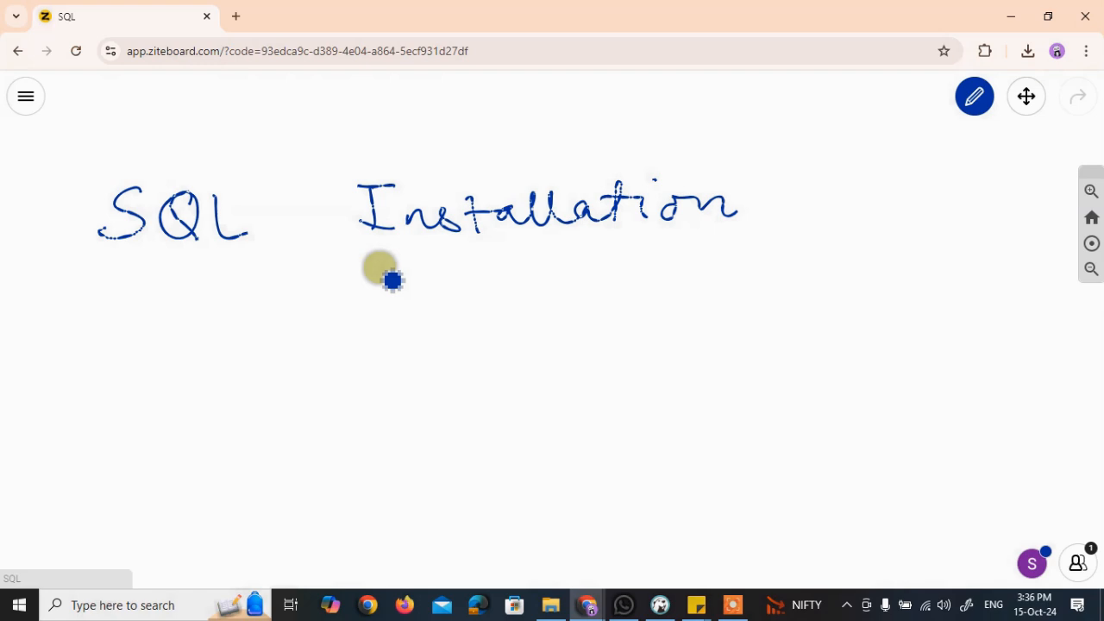
# - Open a Windows command prompt and run the mysql command
pyautogui.press('super+r')
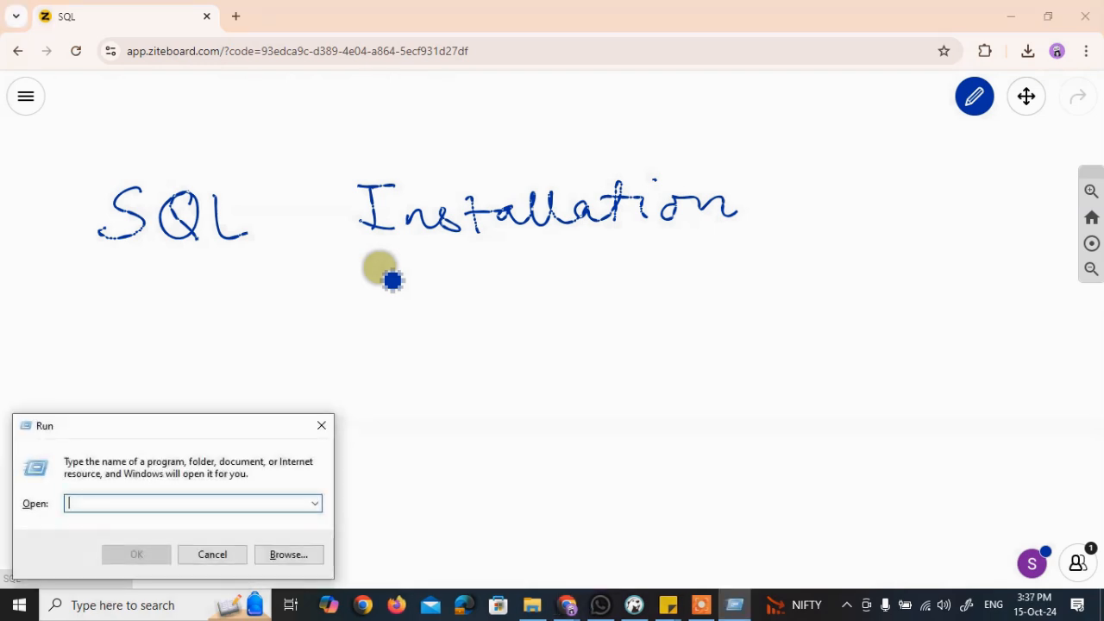
pyautogui.write('cmd')
pyautogui.press('Return')
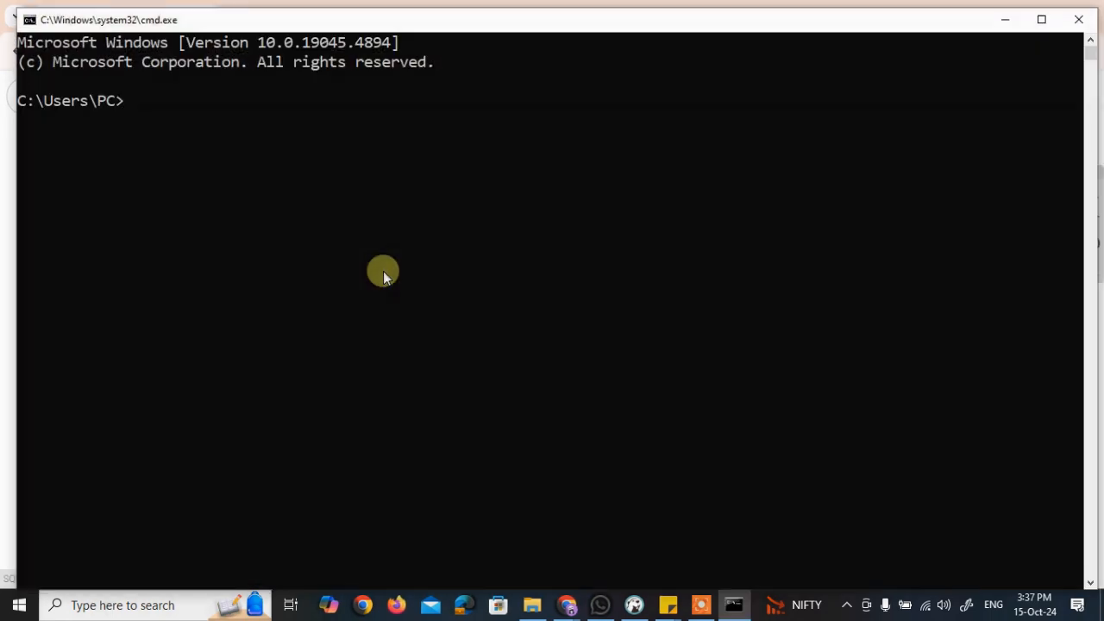
pyautogui.write('mysql')
pyautogui.press('Return')
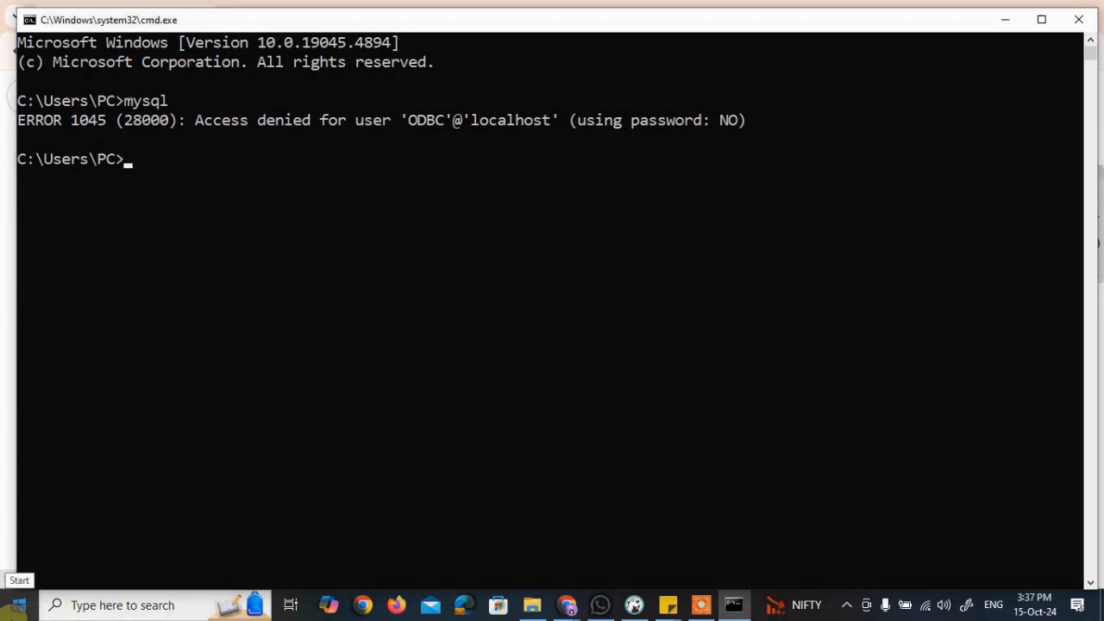
# - Open the system Path variable for editing in the Windows environment variables
pyautogui.click(11, 608)
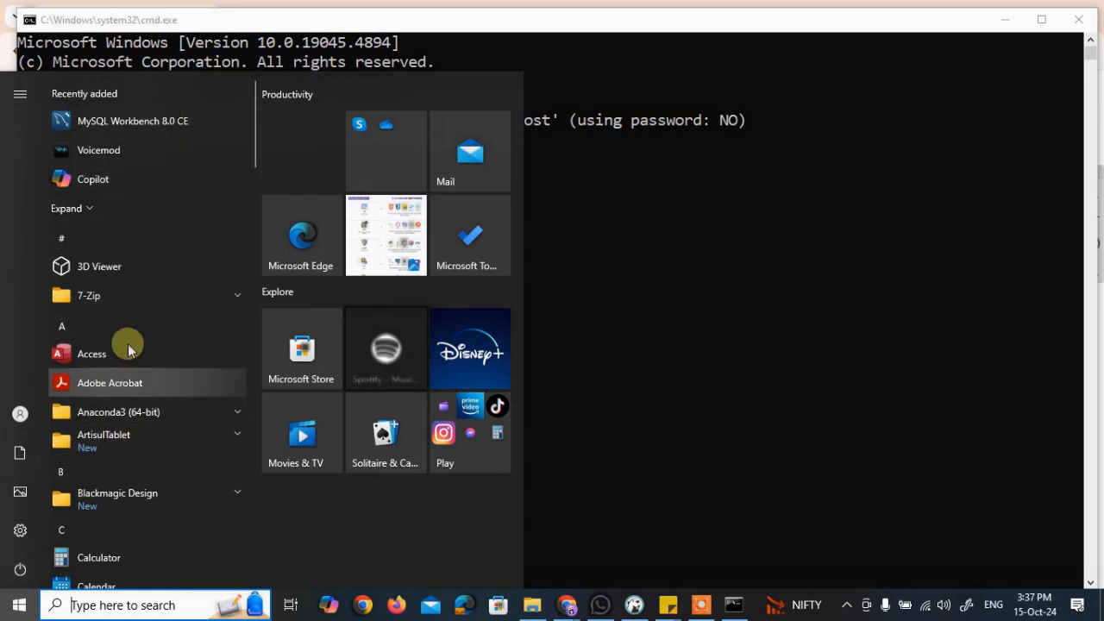
pyautogui.write('envi')
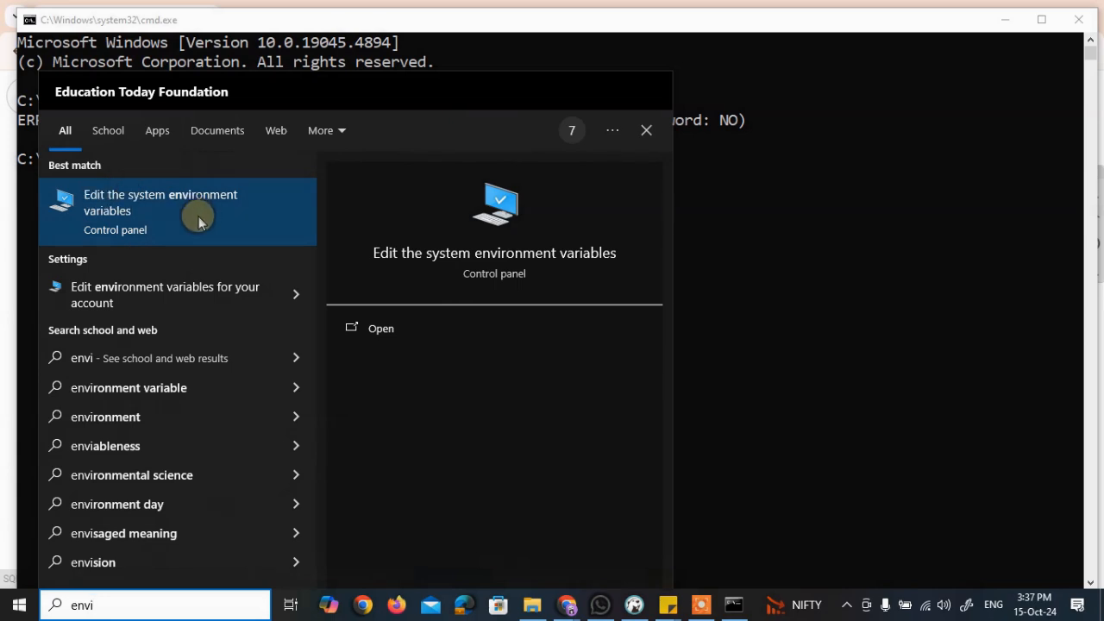
pyautogui.click(173, 200)
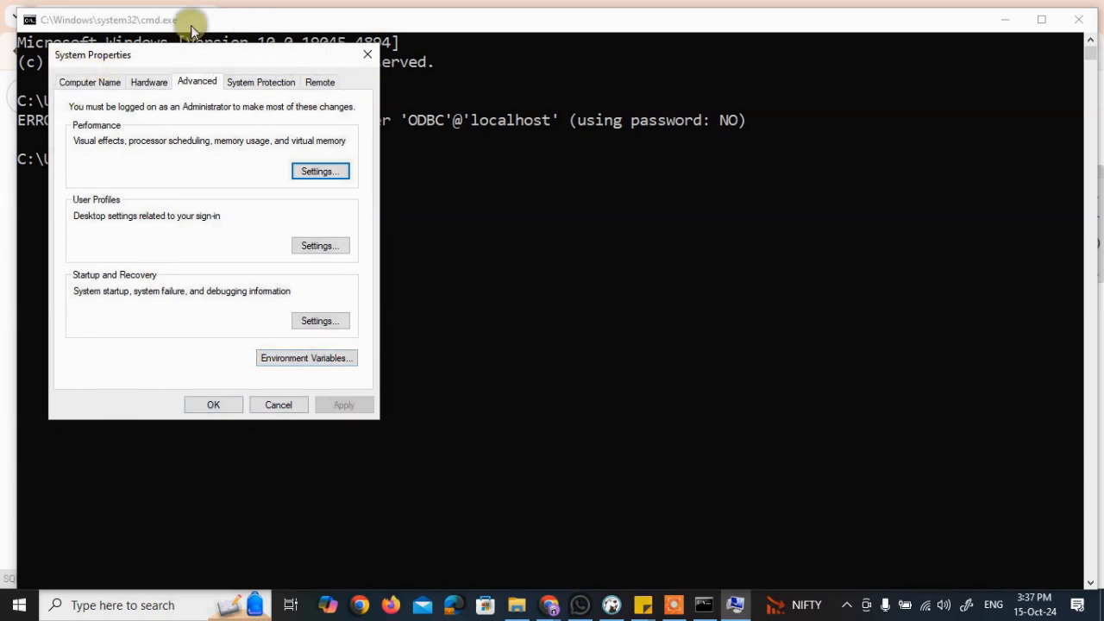
pyautogui.click(321, 360)
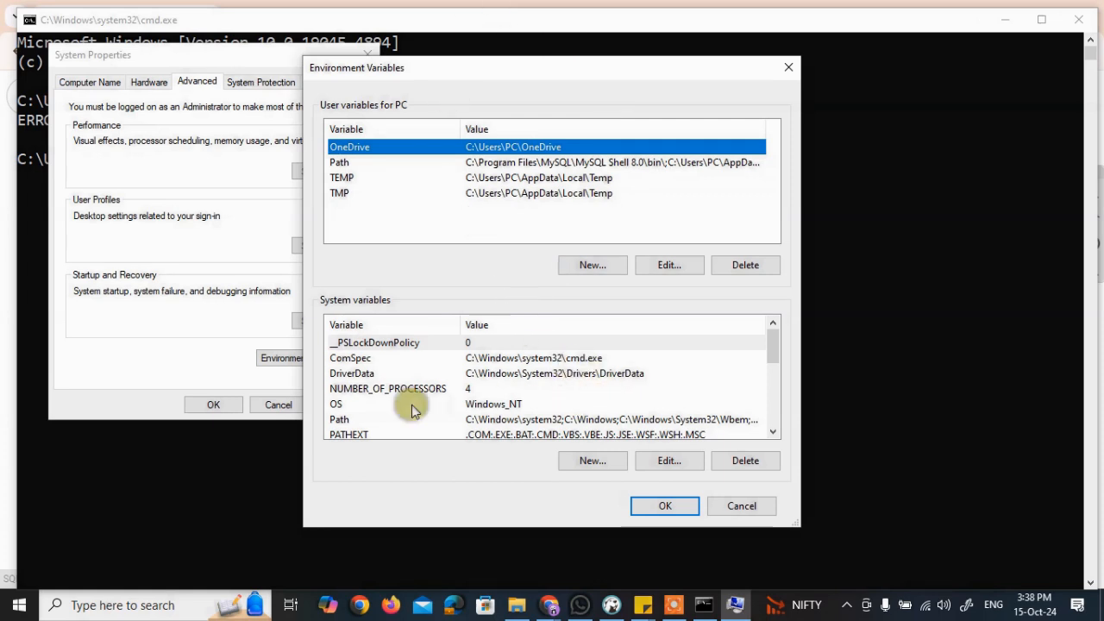
pyautogui.click(344, 419)
pyautogui.click(669, 461)
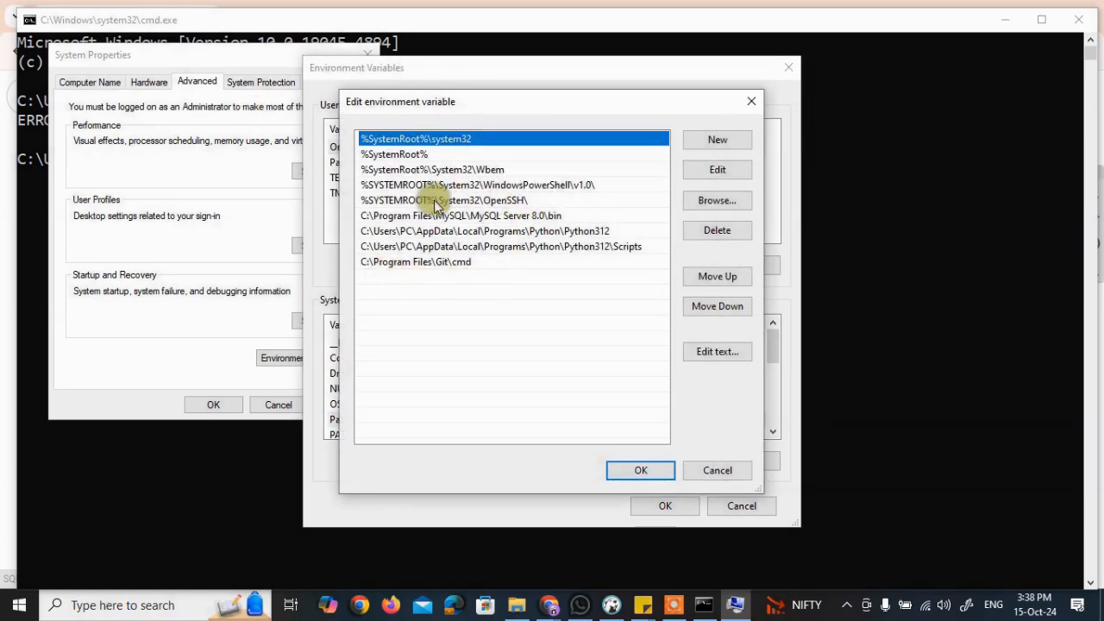
# - Check the Path entry C:\Program Files\MySQL\MySQL Server 8.0\bin and close the environment variable and system properties dialogs
pyautogui.click(369, 216)
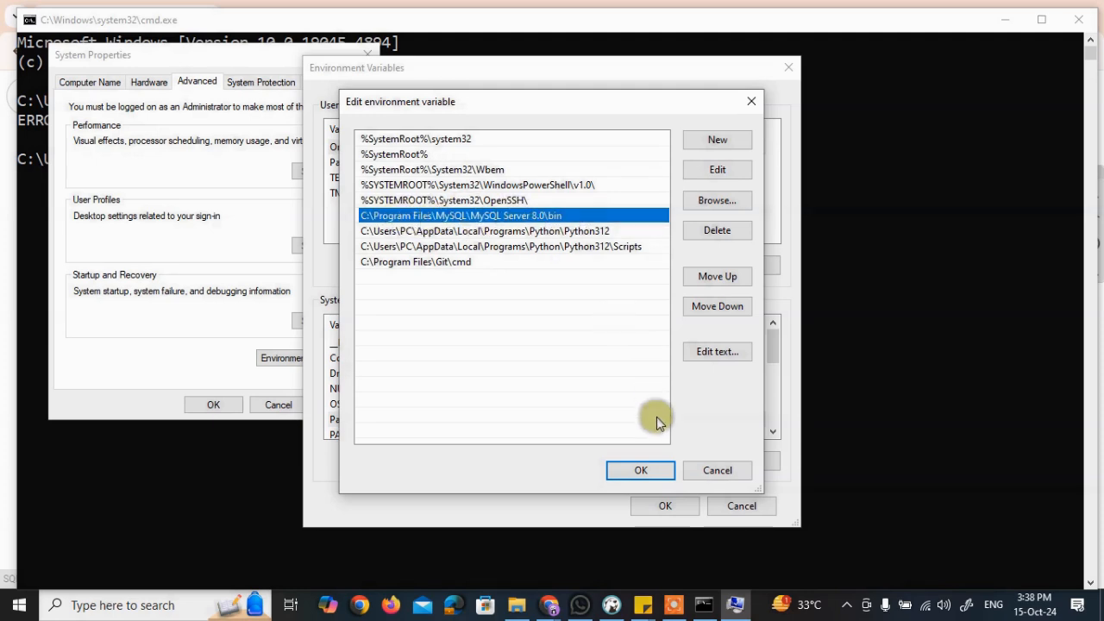
pyautogui.click(644, 470)
pyautogui.click(664, 506)
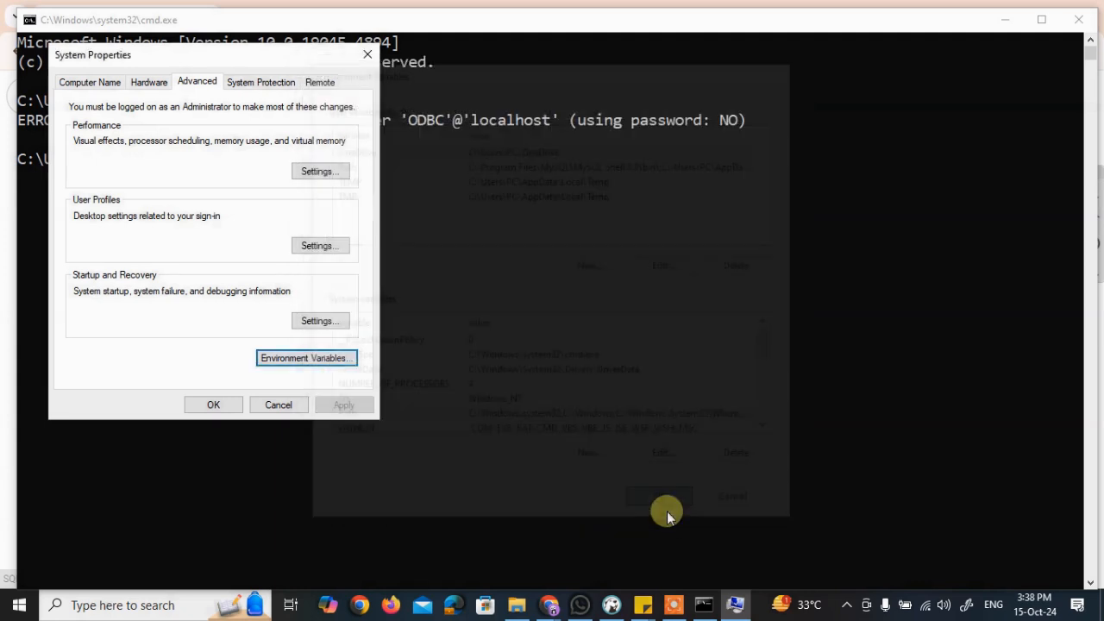
pyautogui.click(213, 405)
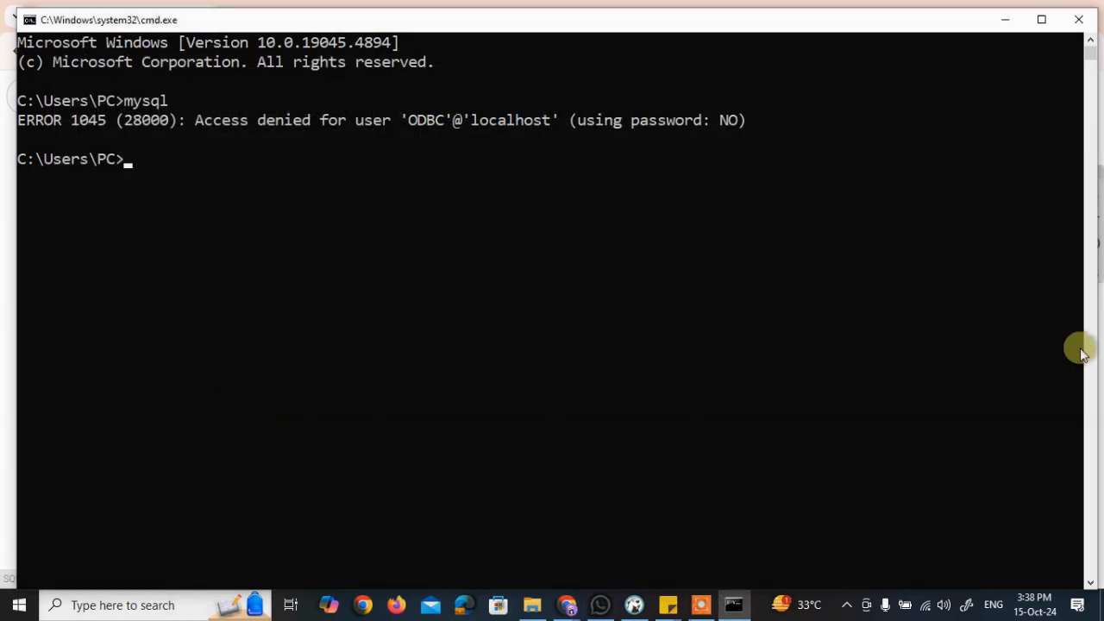